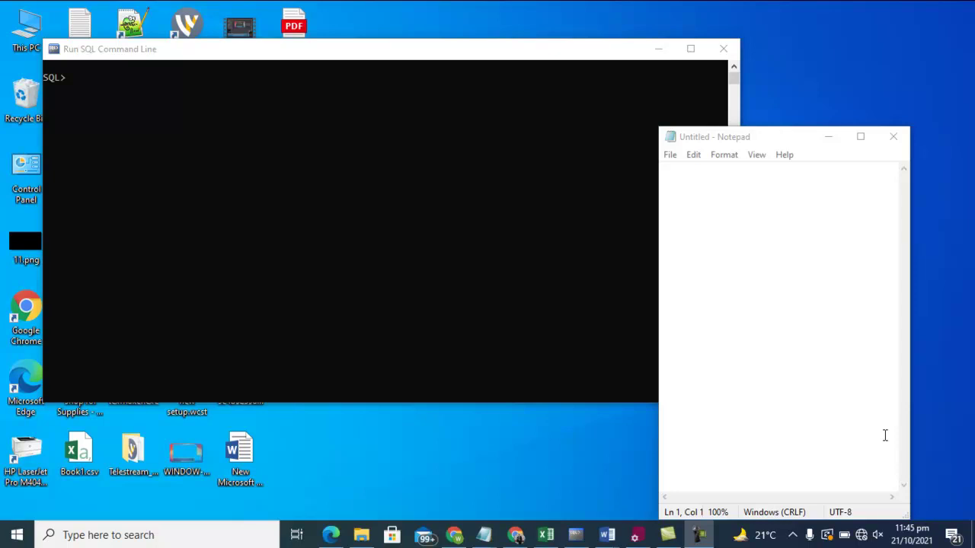
# Write a Create table statement for user_detail in the empty note, with userID number(10) primary key as its first column
pyautogui.click(695, 194)
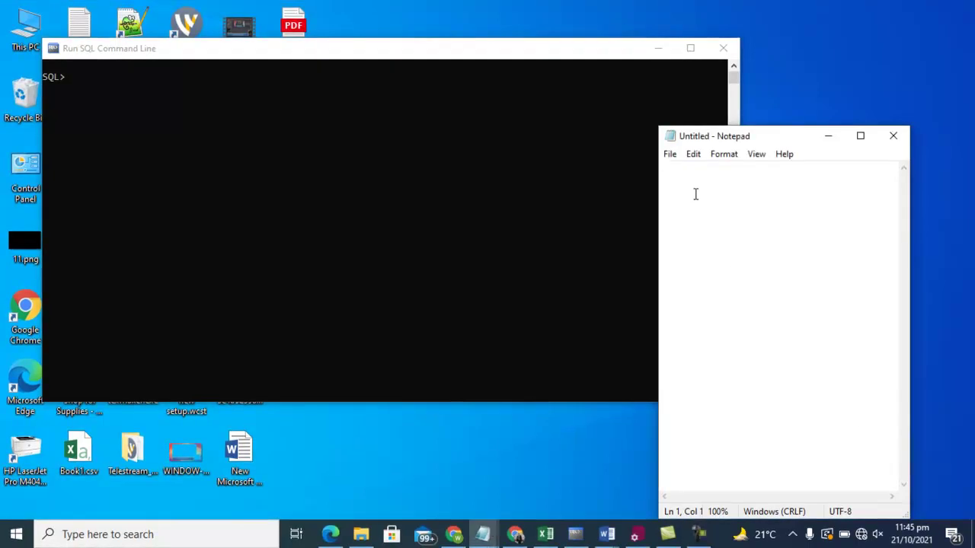
pyautogui.write('Create')
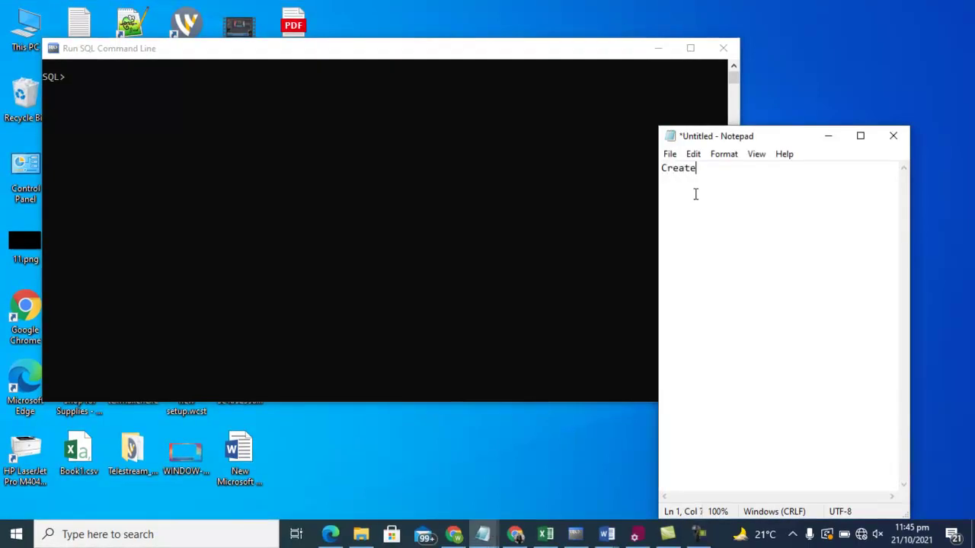
pyautogui.write(' table user')
pyautogui.write('_detail ')
pyautogui.write('( ')
pyautogui.write('user')
pyautogui.write('ID')
pyautogui.write(' num')
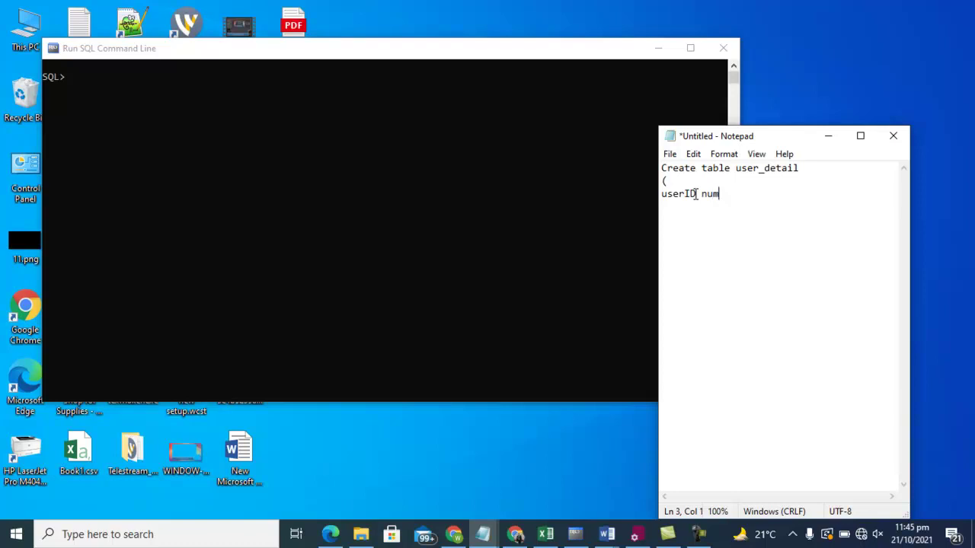
pyautogui.write('ber(10) primary key')
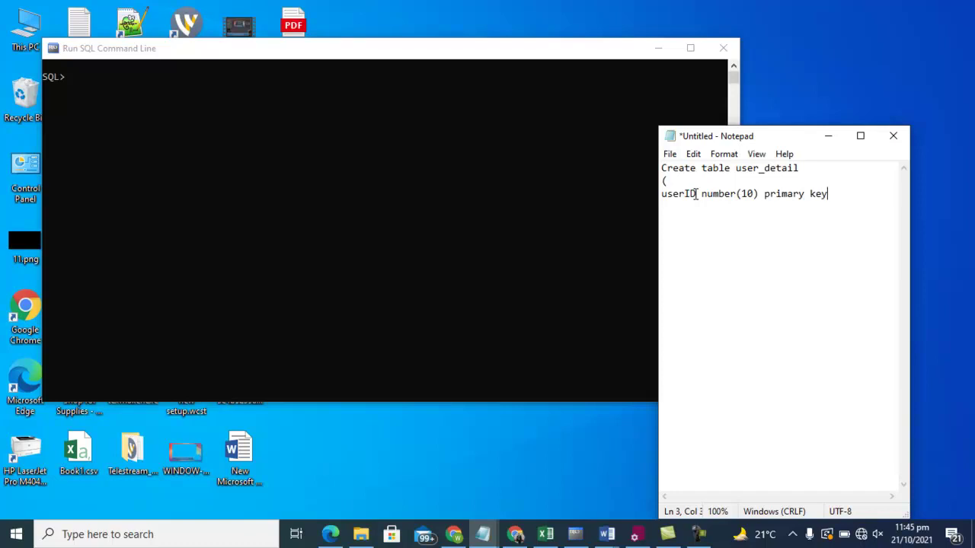
pyautogui.write(',')
pyautogui.press('Return')
# Add the columns userName varchar2(30) not null and userimg blob, and close the statement with ");"
pyautogui.write('userName varchar2(30) not null')
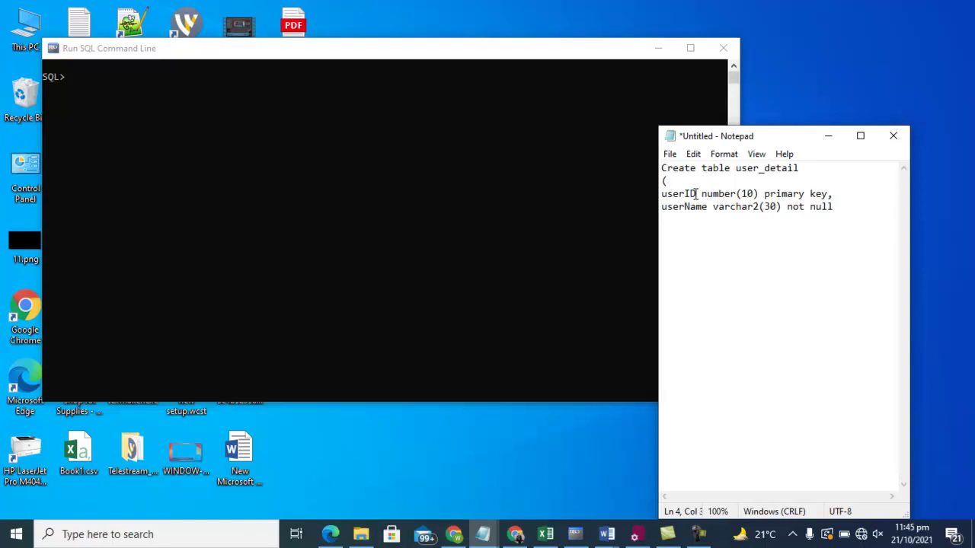
pyautogui.write(', userimg')
pyautogui.write(' blo')
pyautogui.write('b ')
pyautogui.write(')')
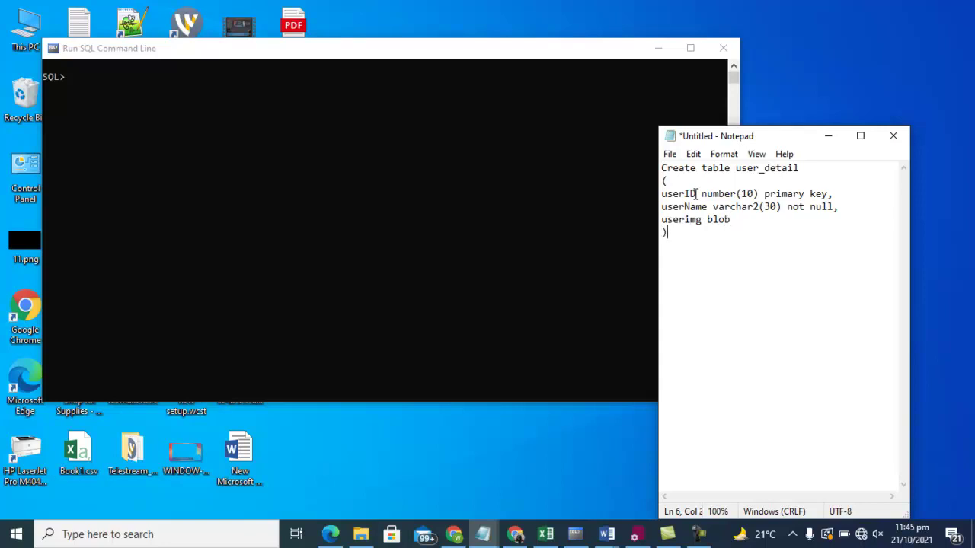
pyautogui.write(';')
# Copy the whole Create table statement into the SQL command line and execute it
pyautogui.moveTo(677, 234); pyautogui.dragTo(651, 173)
pyautogui.hotkey('ctrl', 'c')
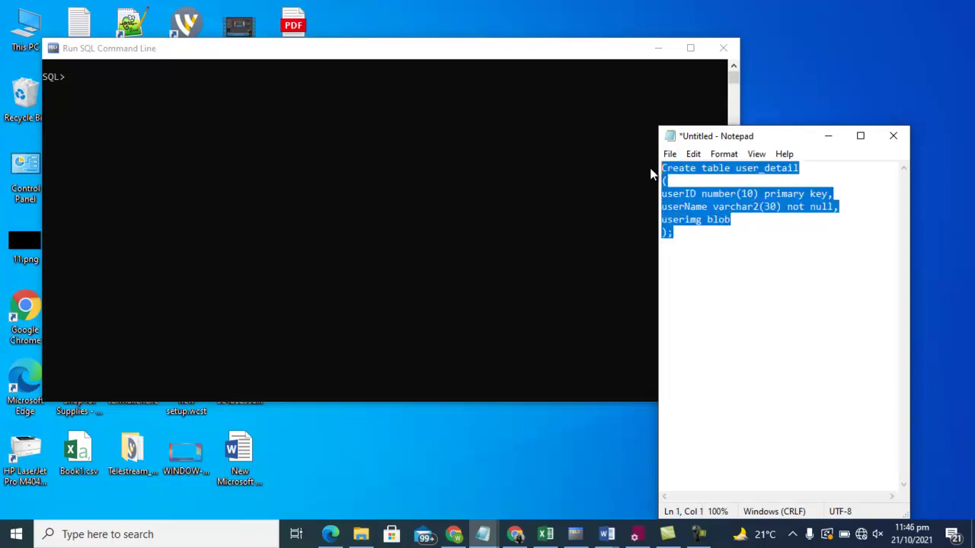
pyautogui.click(113, 76)
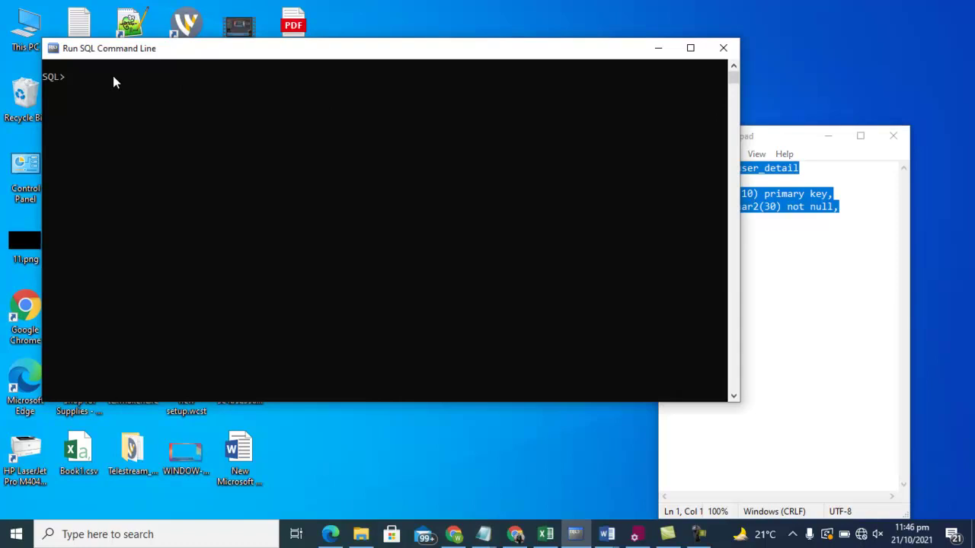
pyautogui.hotkey('ctrl', 'v')
pyautogui.press('Return')
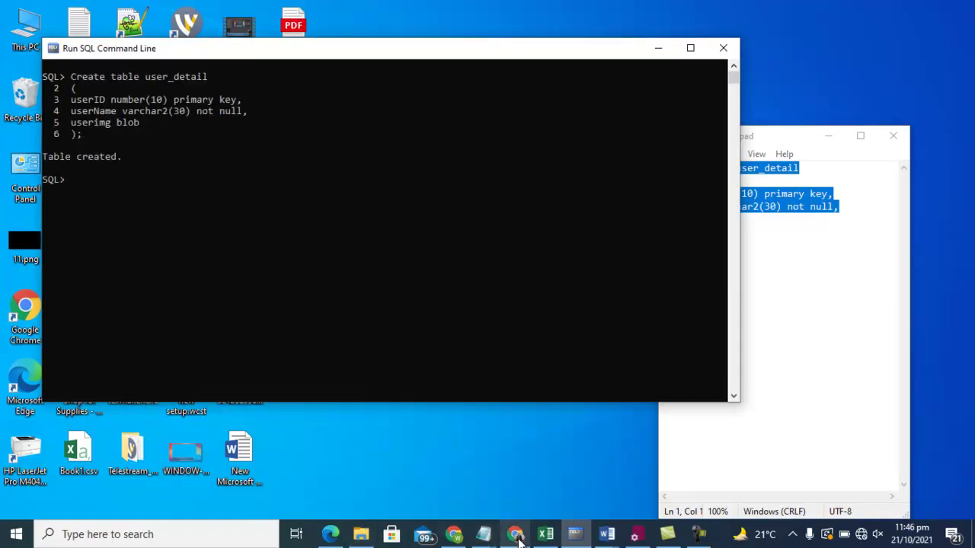
# Switch to Oracle APEX in Chrome and start a new Report with Form page in the IT-EDU-APP application
pyautogui.moveTo(518, 539)
pyautogui.click(515, 472)
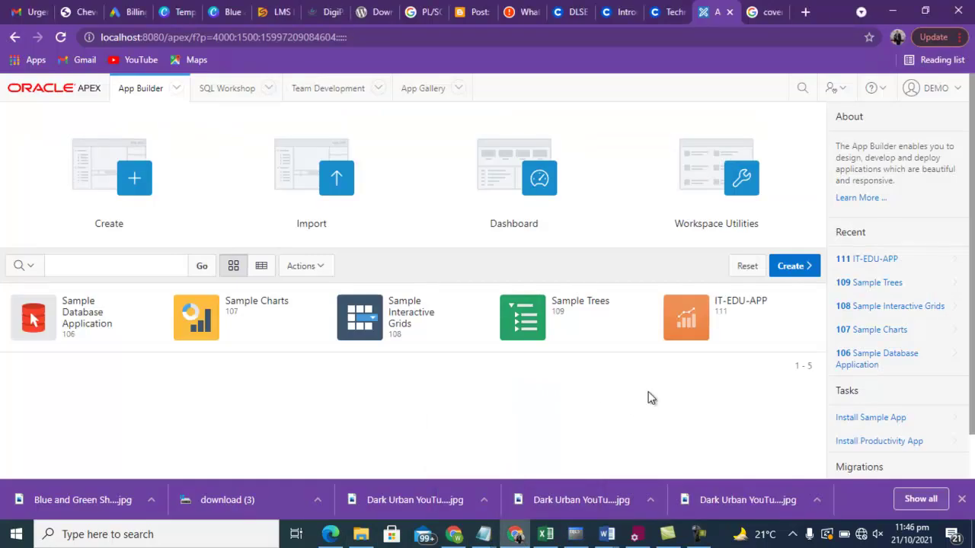
pyautogui.click(704, 328)
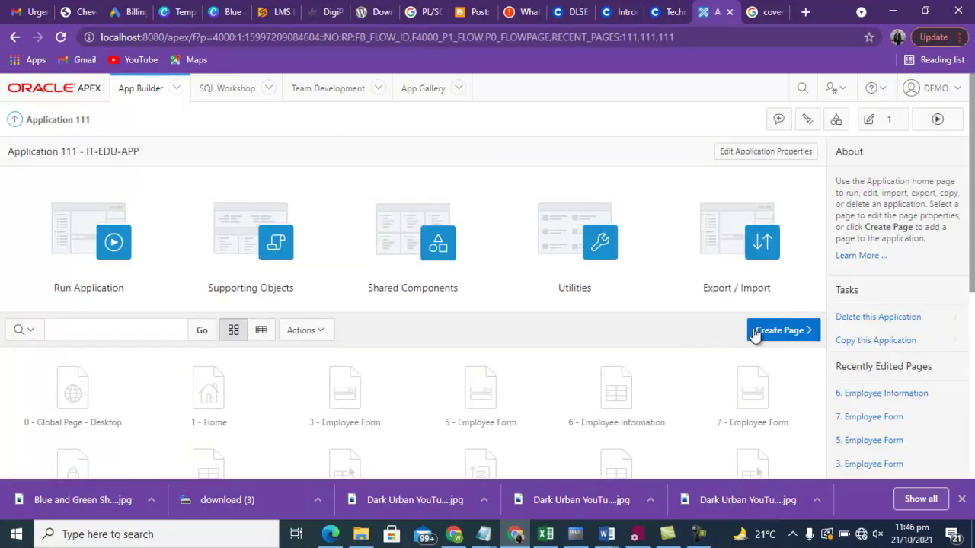
pyautogui.click(759, 333)
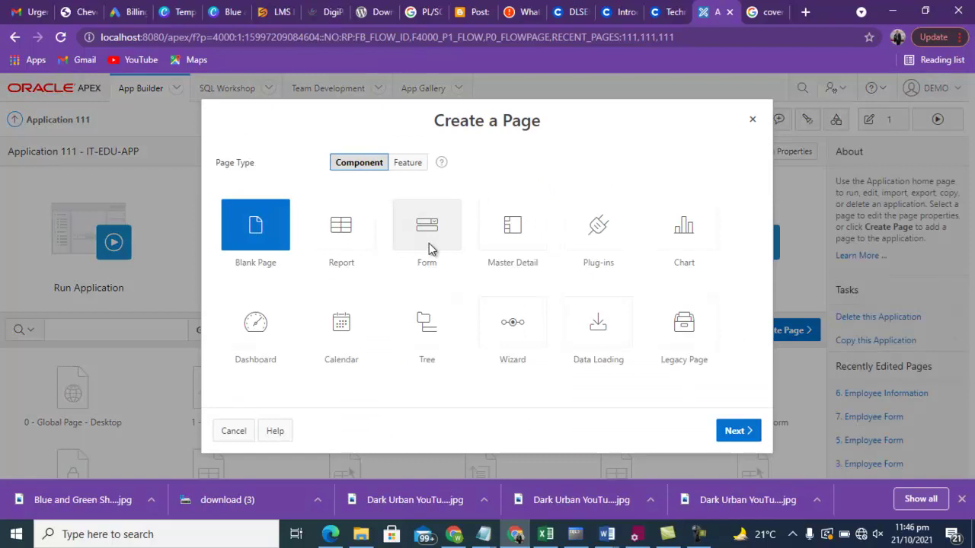
pyautogui.click(429, 243)
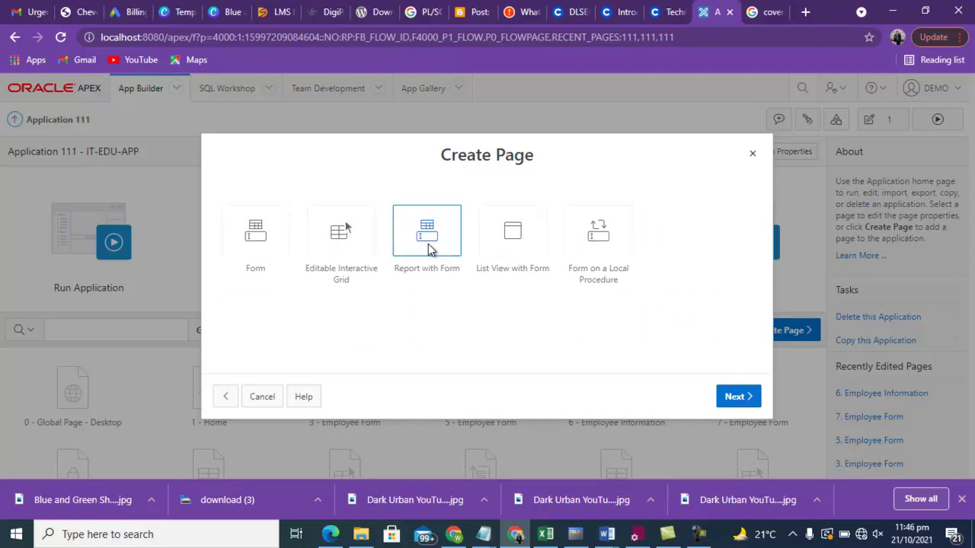
pyautogui.click(429, 248)
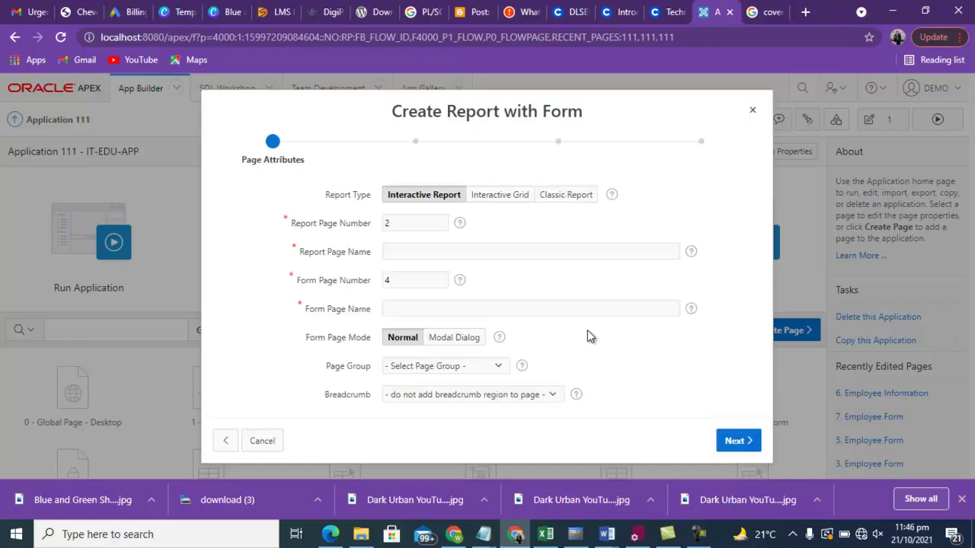
# Name the report page User Detail and the form page User Form, and continue the wizard
pyautogui.click(414, 252)
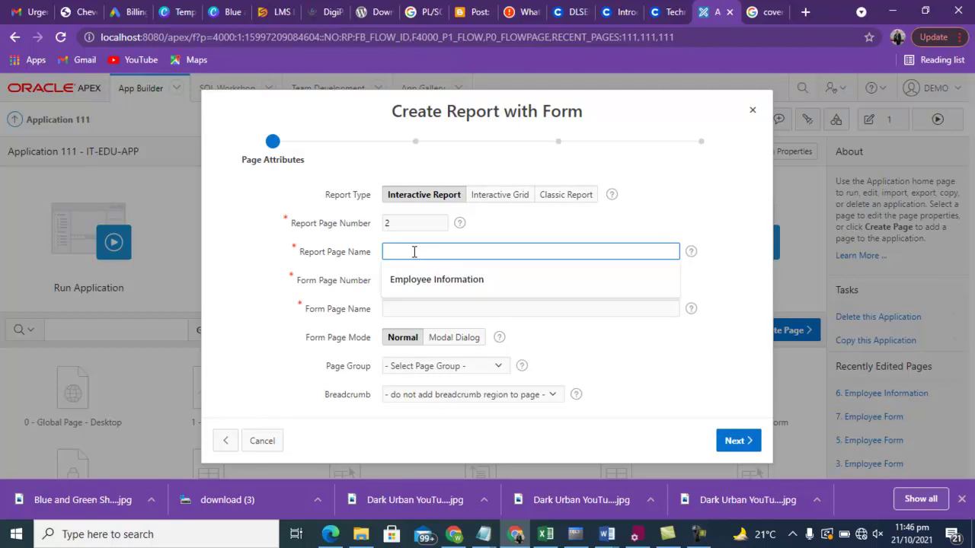
pyautogui.write('User')
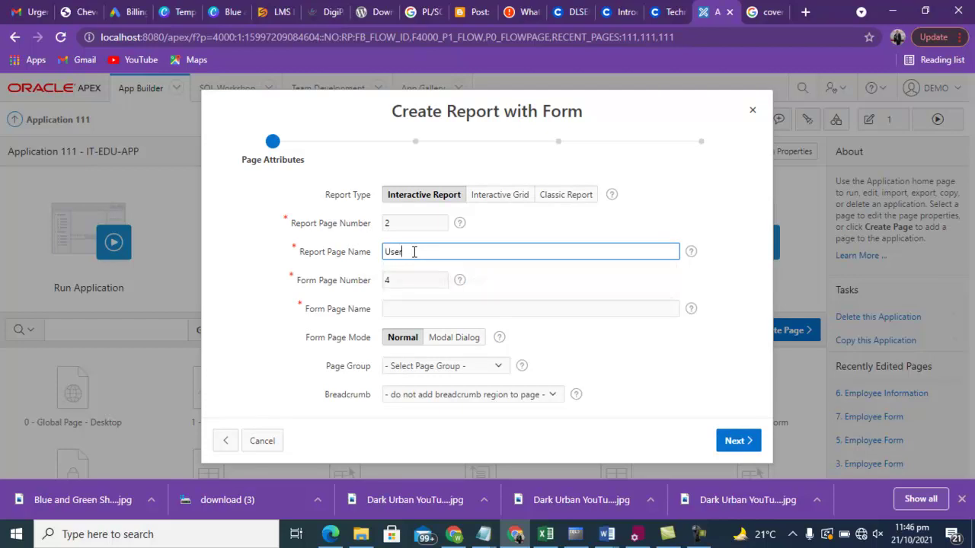
pyautogui.write(' Detail')
pyautogui.click(403, 308)
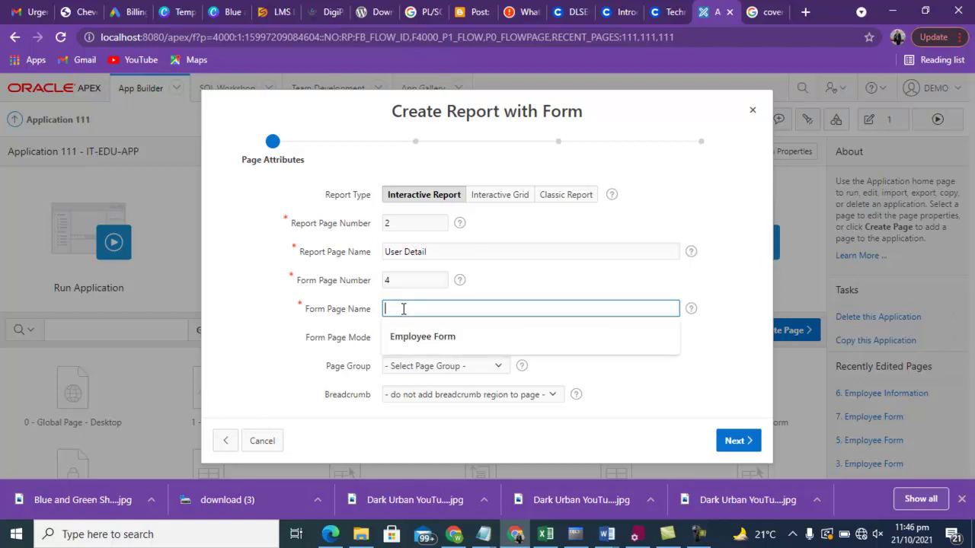
pyautogui.write('U')
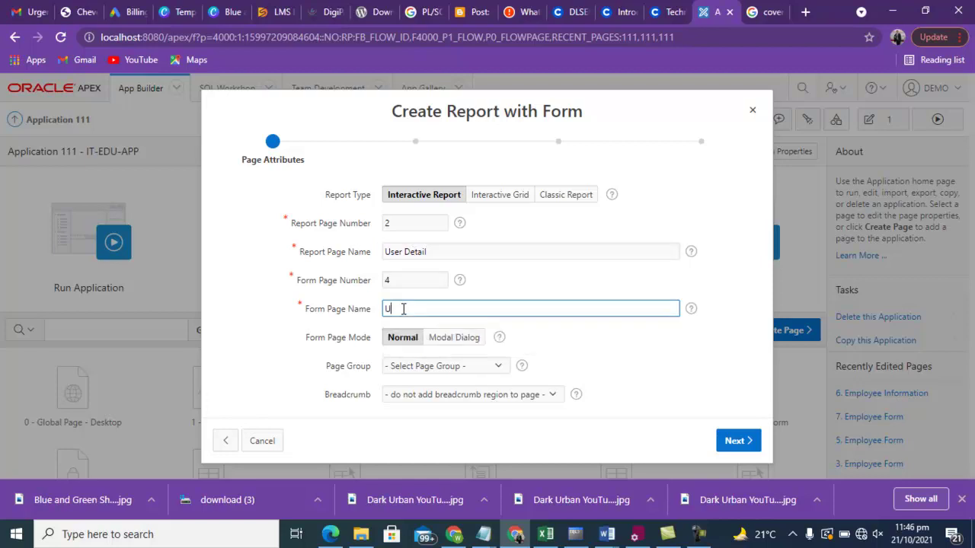
pyautogui.write('ser Form')
pyautogui.click(737, 443)
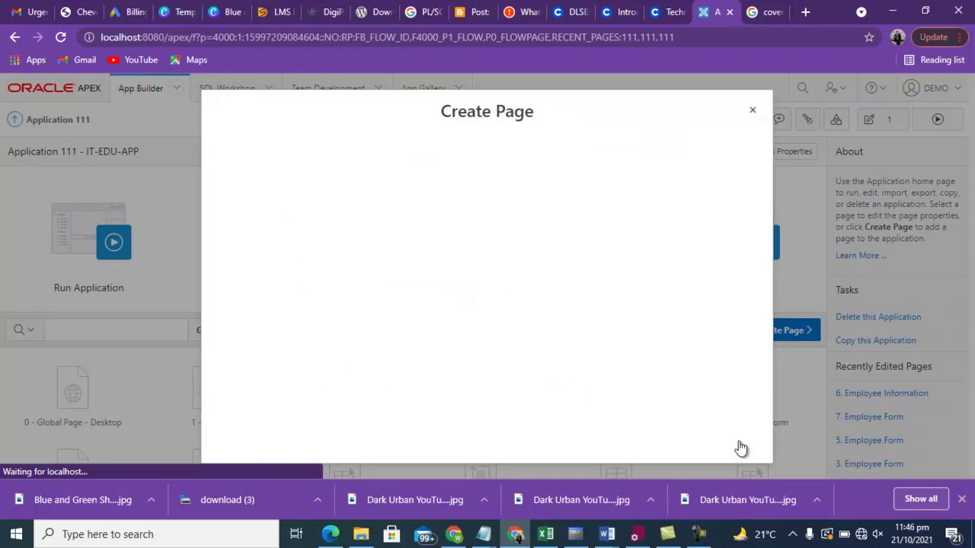
# Create a new navigation menu entry for the page and choose the USER_DETAIL table as the report's data source
pyautogui.click(429, 250)
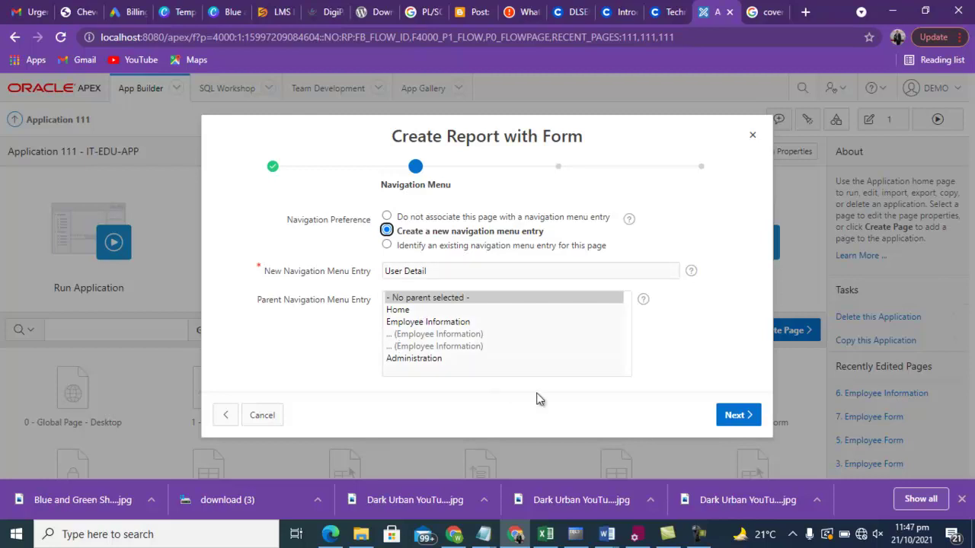
pyautogui.click(728, 423)
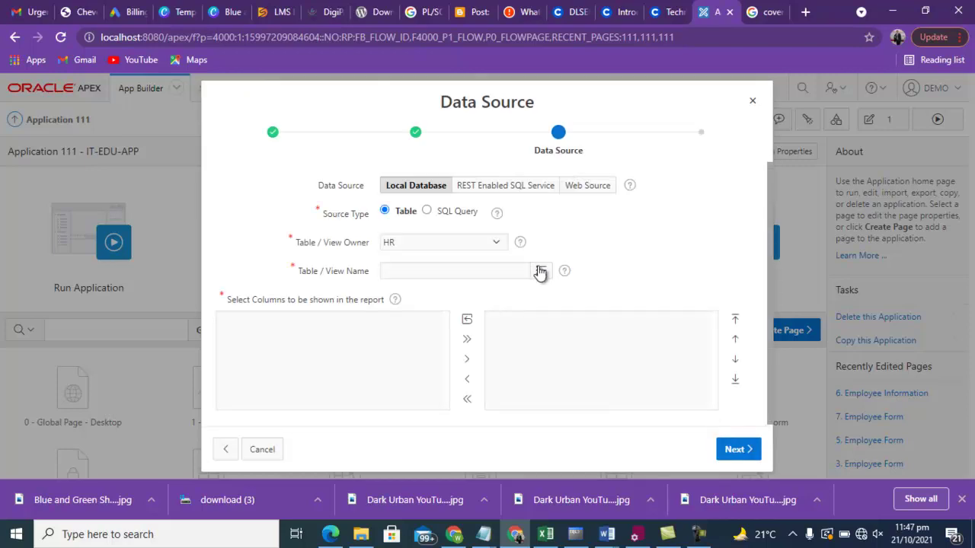
pyautogui.click(540, 272)
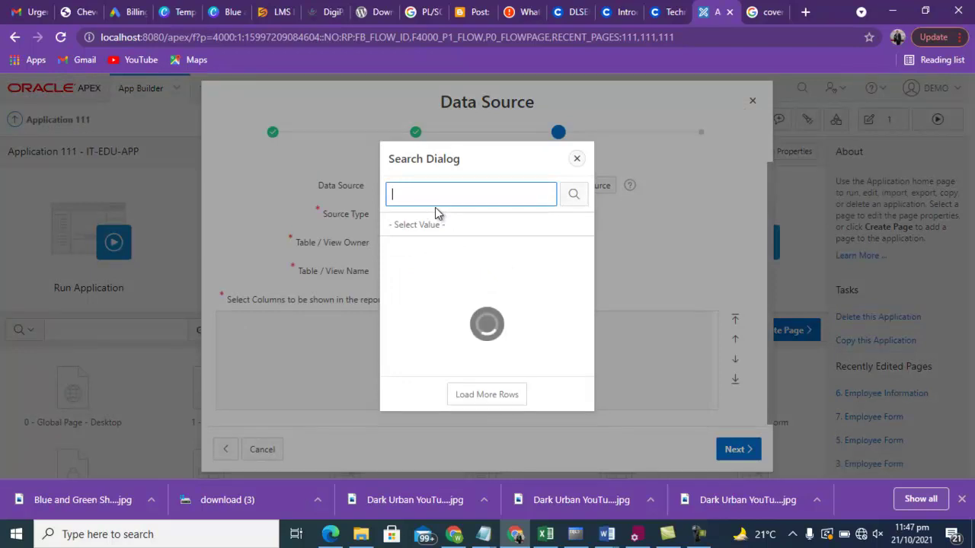
pyautogui.write('user_detail')
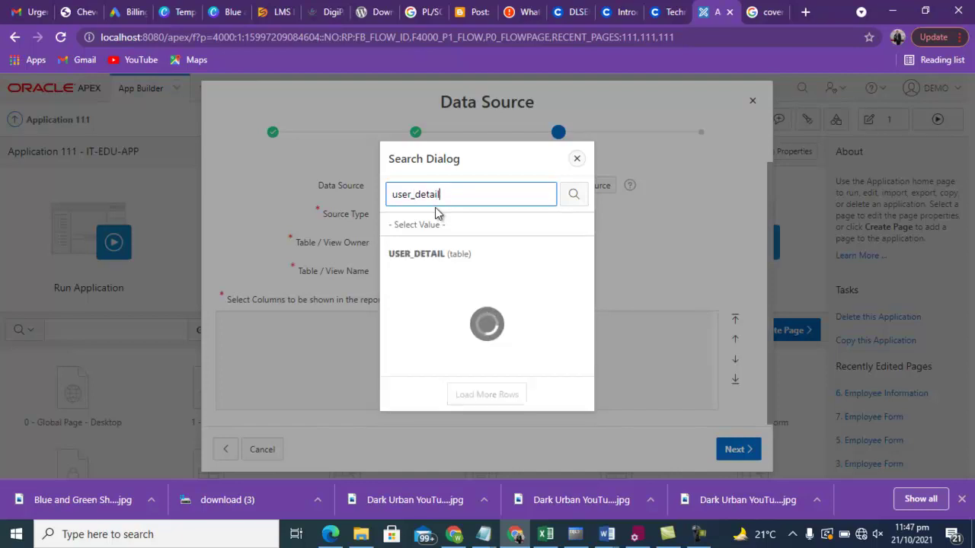
pyautogui.click(429, 256)
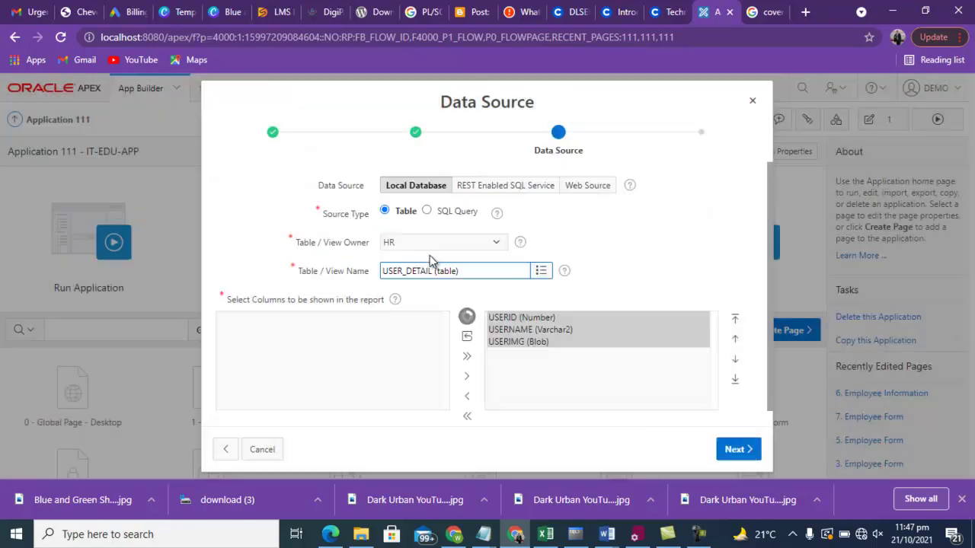
pyautogui.click(734, 450)
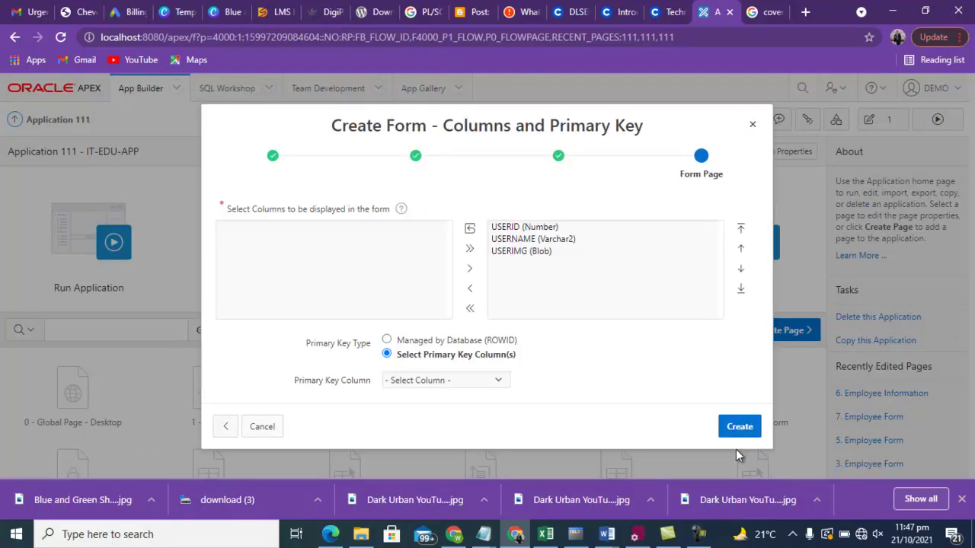
# Set USERID (Number) as the form's primary key column and create the pages
pyautogui.click(484, 380)
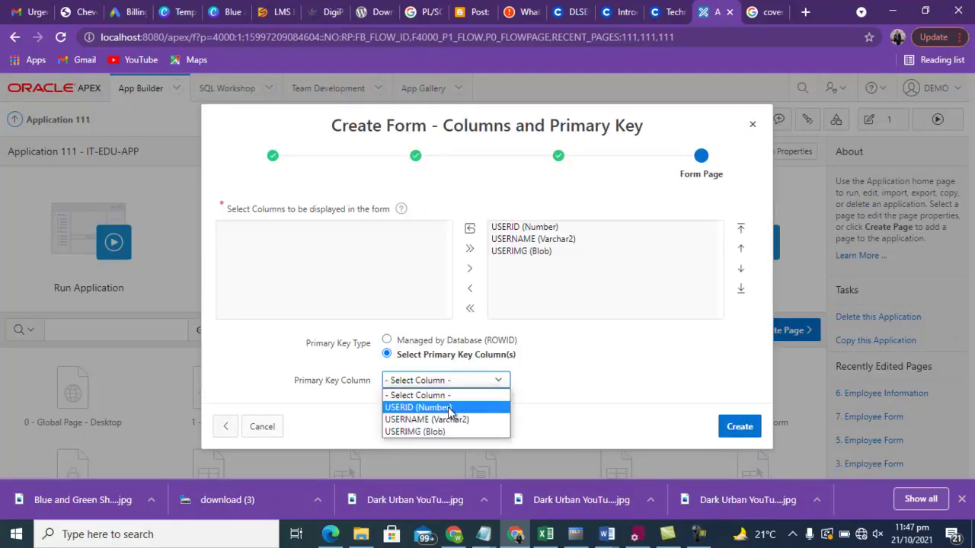
pyautogui.click(449, 407)
pyautogui.click(737, 444)
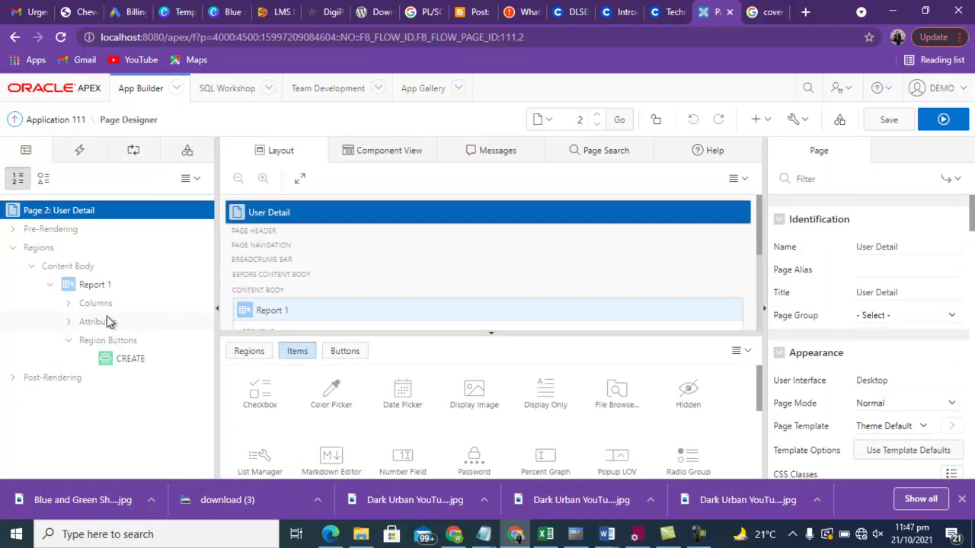
# List the report's columns, run the User Detail page with sign-in, and inspect the blank User Form before cancelling it
pyautogui.click(69, 304)
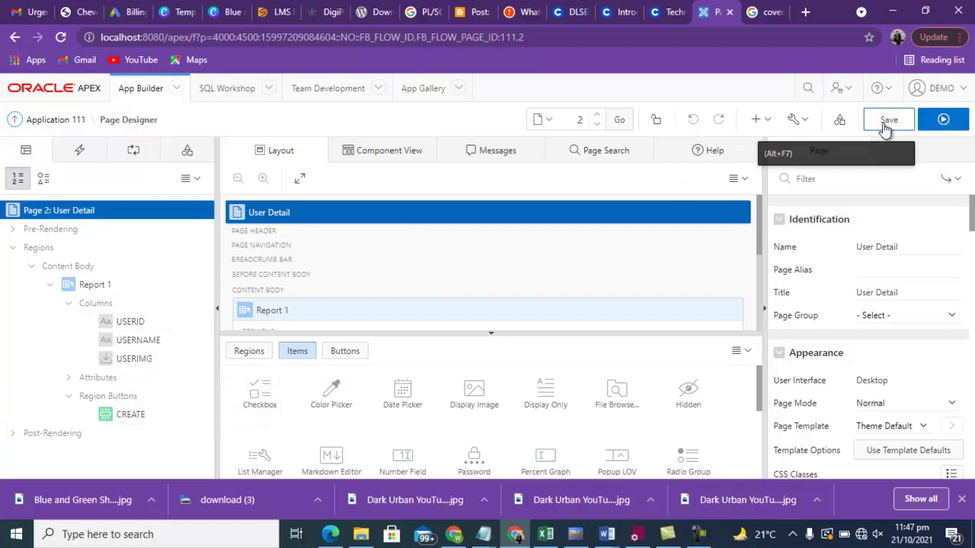
pyautogui.click(947, 126)
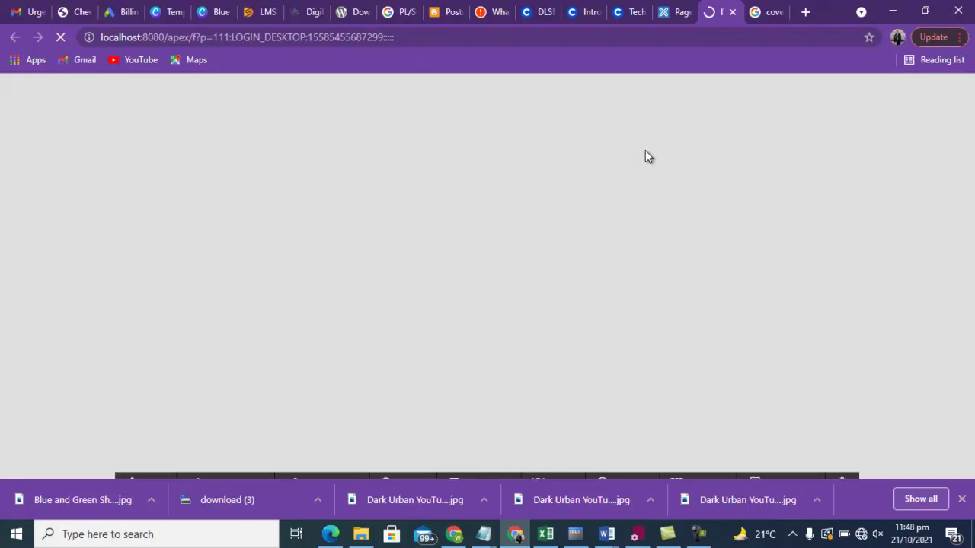
pyautogui.click(501, 396)
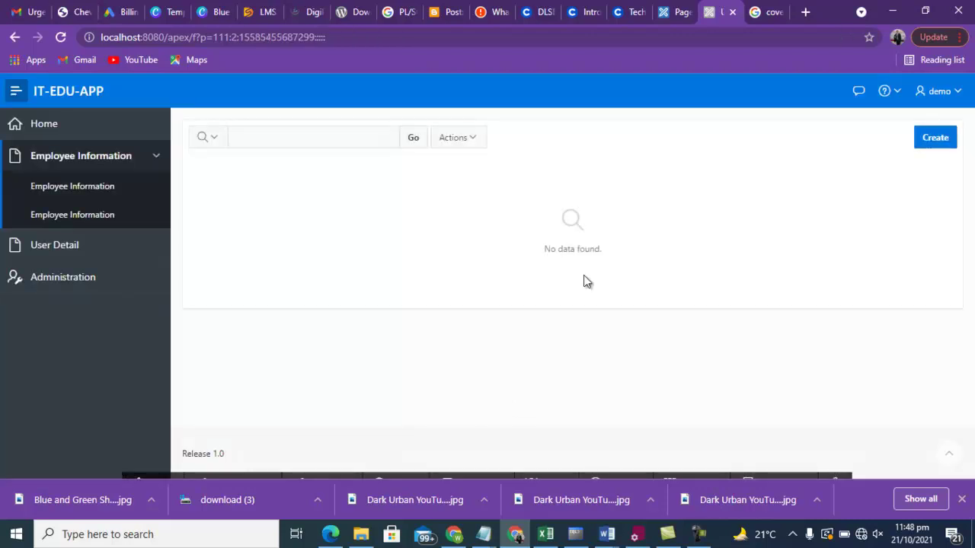
pyautogui.click(938, 138)
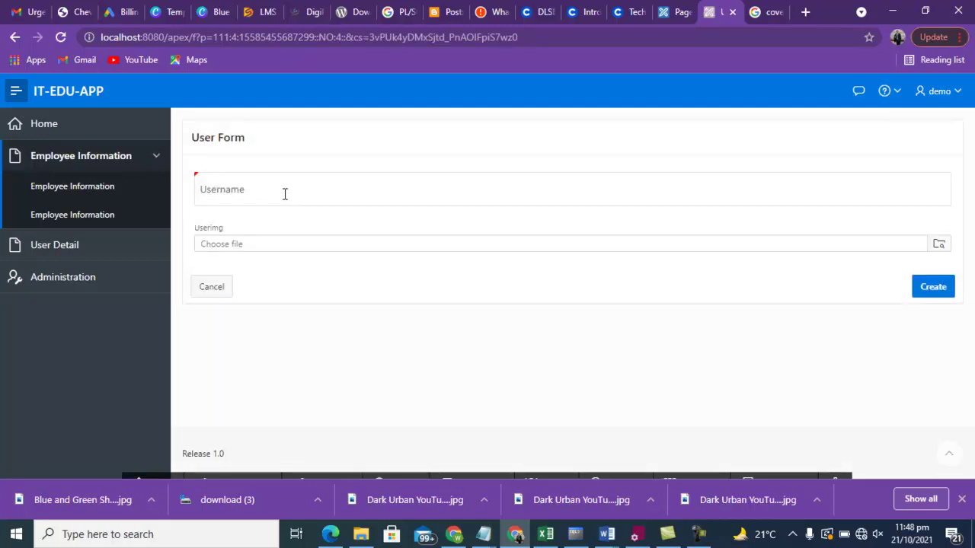
pyautogui.click(284, 194)
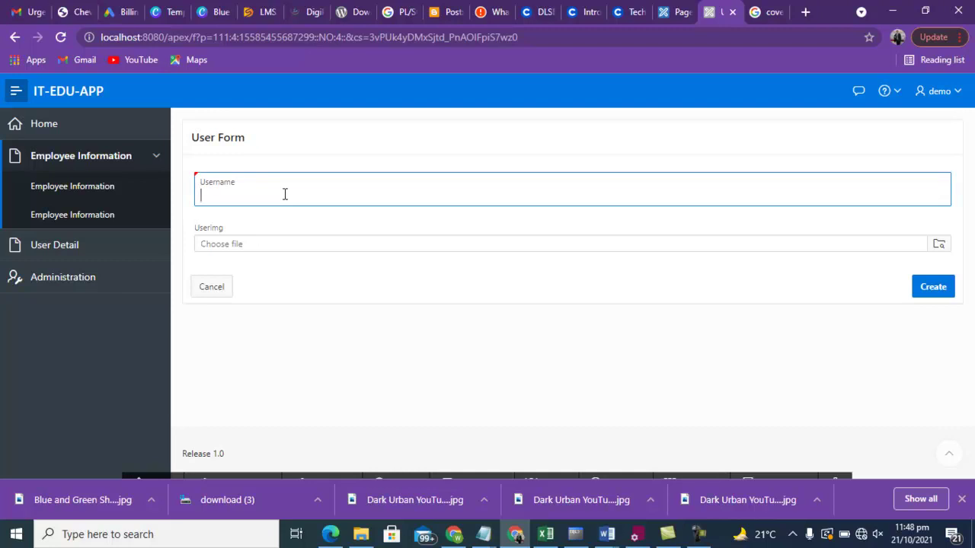
pyautogui.click(211, 287)
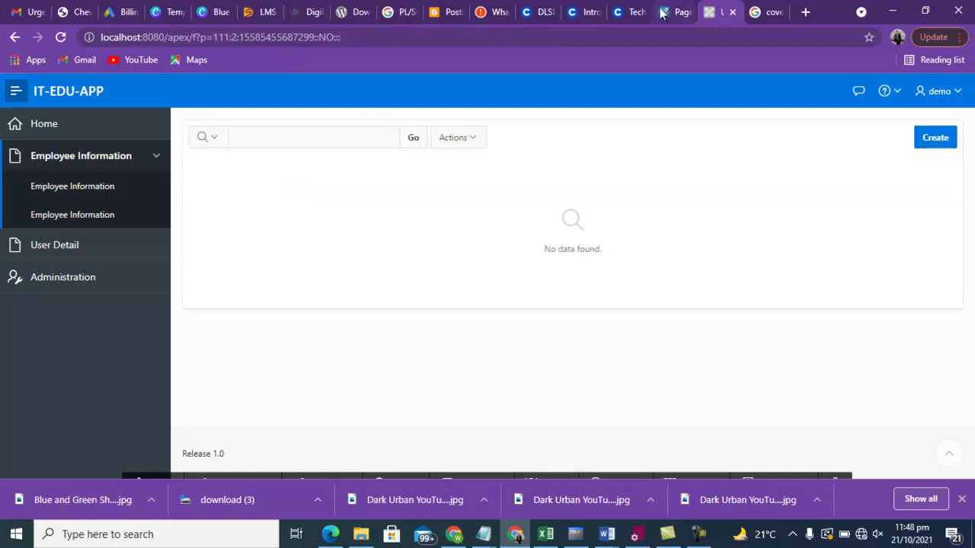
# In the designer's User Form page (page 4), change the P4_USERID item's type to Number Field and save the page
pyautogui.click(669, 13)
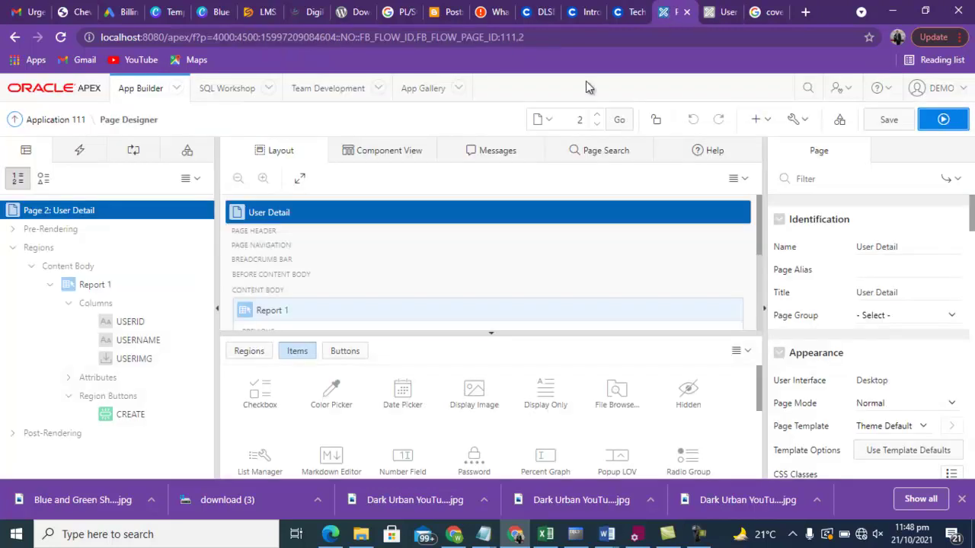
pyautogui.click(543, 120)
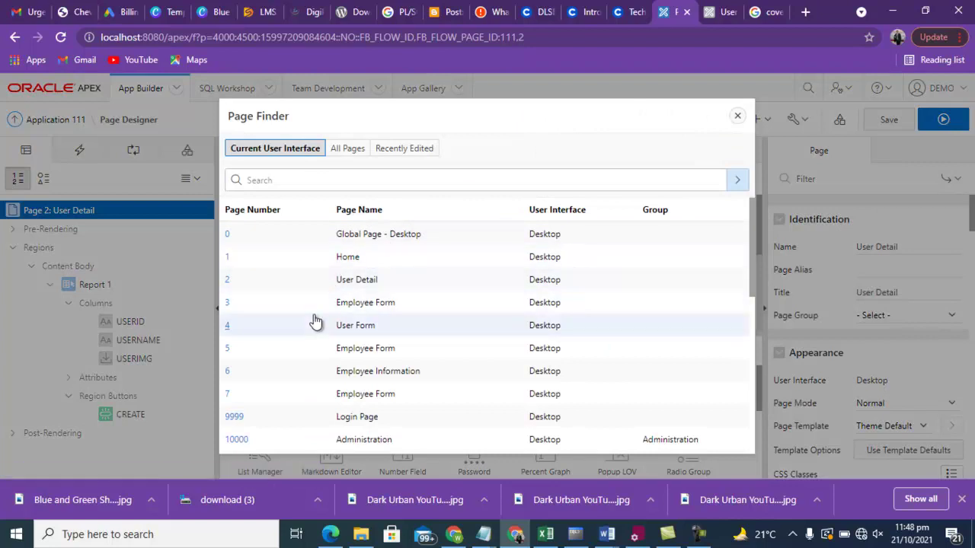
pyautogui.click(287, 335)
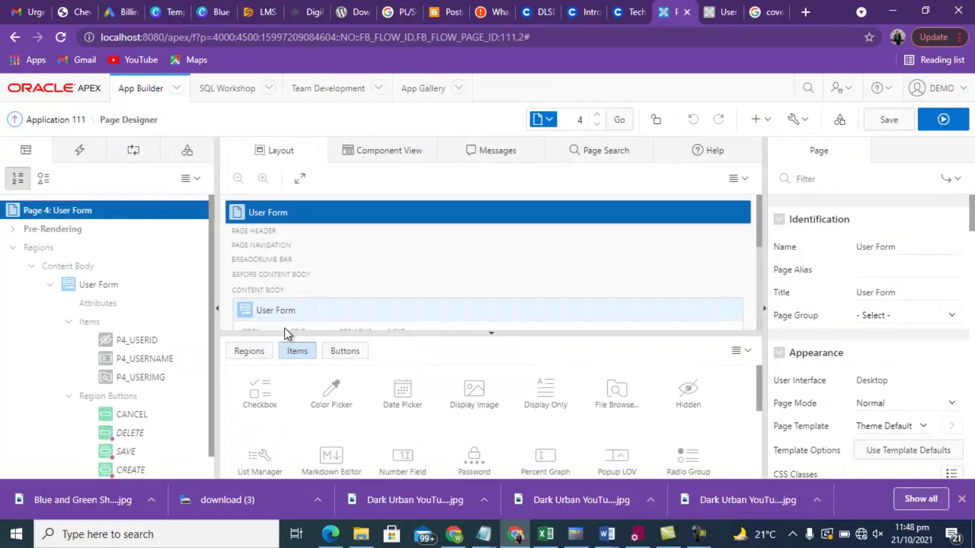
pyautogui.click(142, 340)
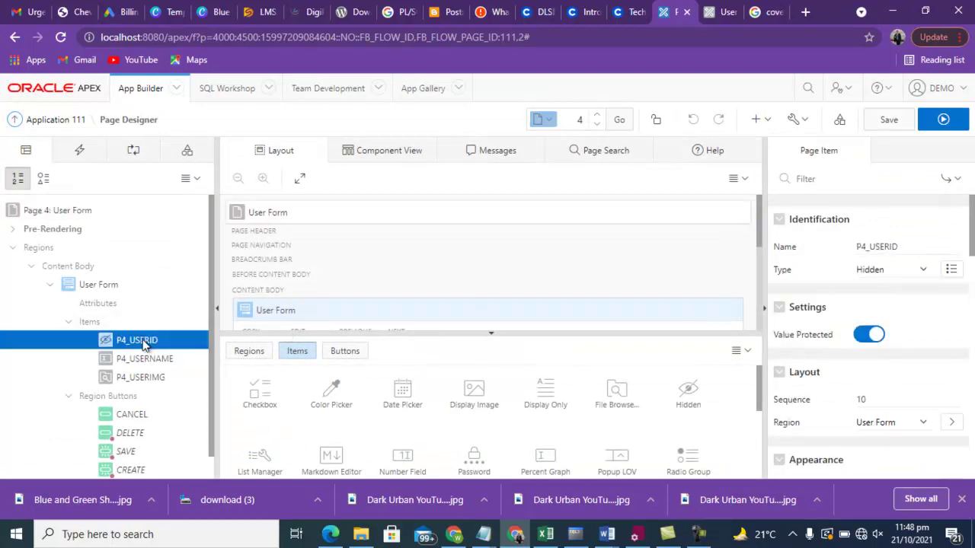
pyautogui.click(923, 270)
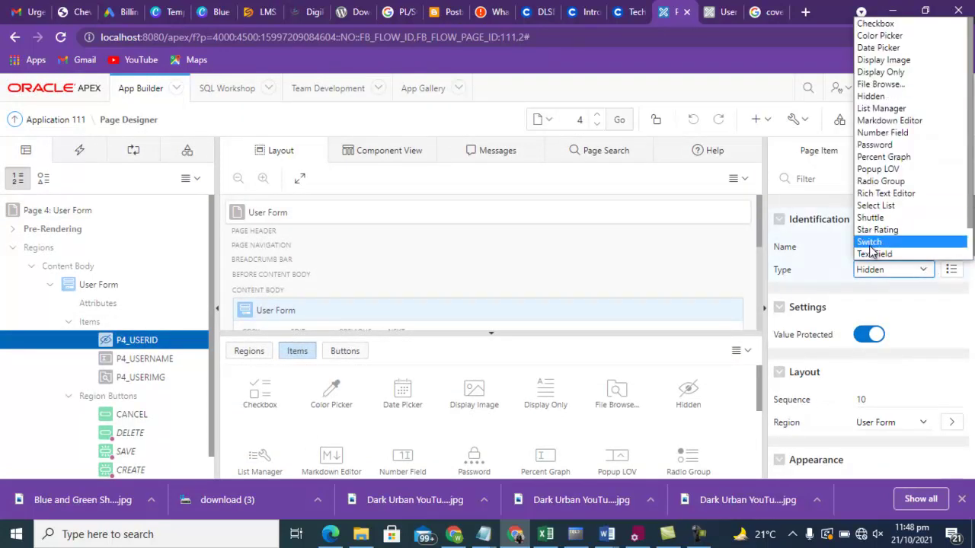
pyautogui.click(872, 132)
pyautogui.click(885, 120)
# Switch the designer back to page 2, User Detail, run it, and open a blank User Form for a new record
pyautogui.click(542, 120)
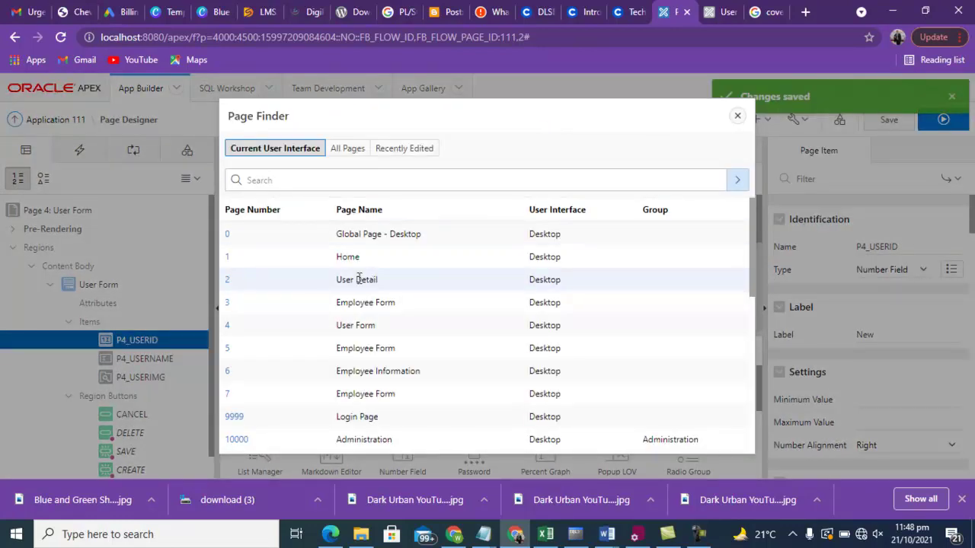
pyautogui.click(279, 282)
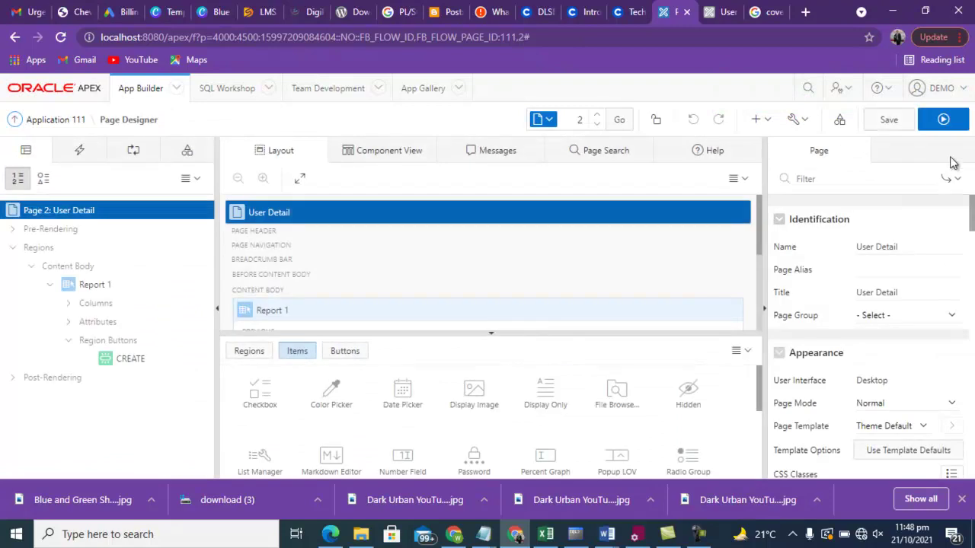
pyautogui.click(942, 120)
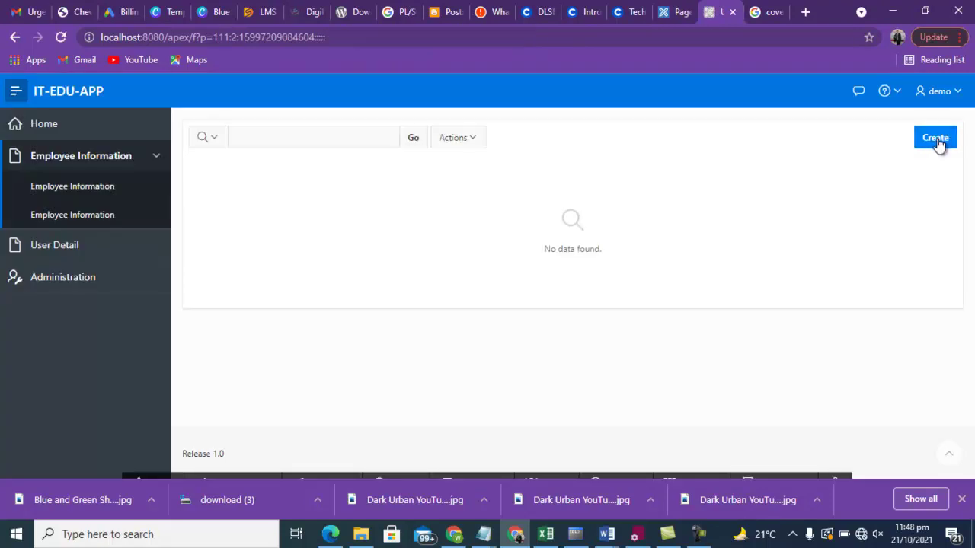
pyautogui.click(935, 140)
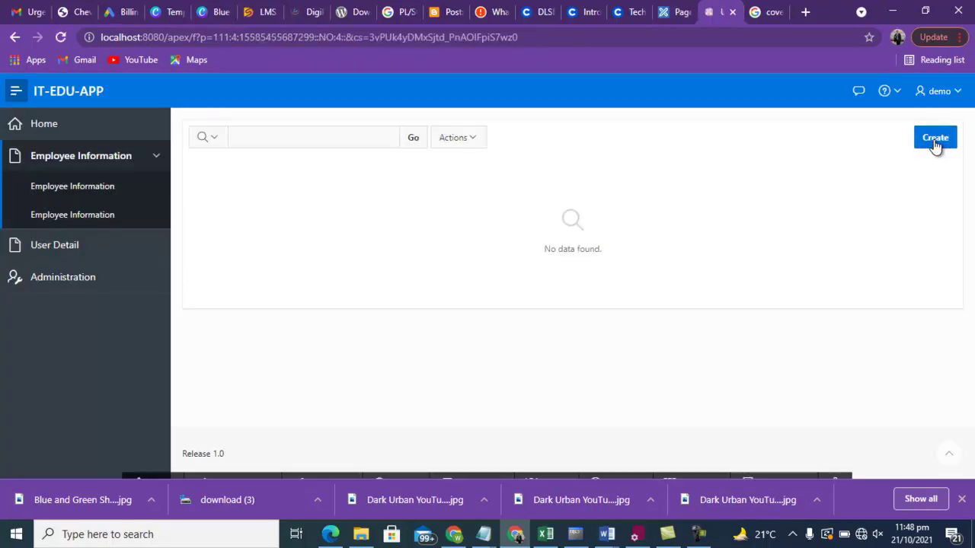
# Create a user record with ID 1, the user's name as username, and the image pp.jfif from the Desktop folder
pyautogui.click(253, 197)
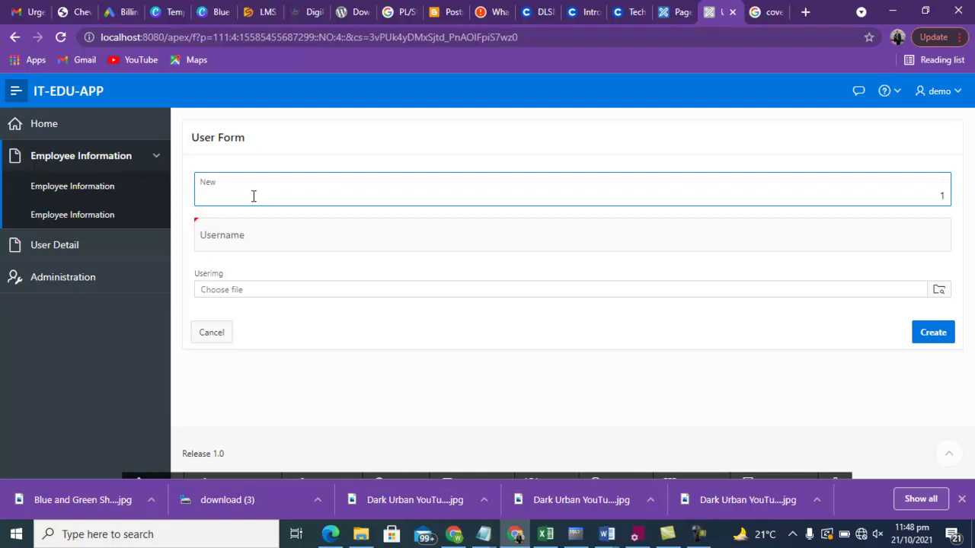
pyautogui.click(245, 235)
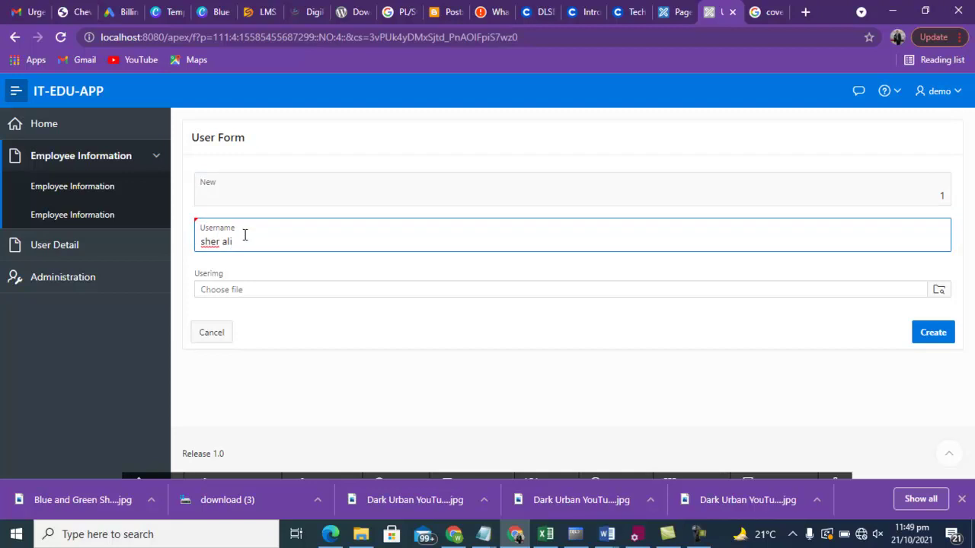
pyautogui.click(940, 293)
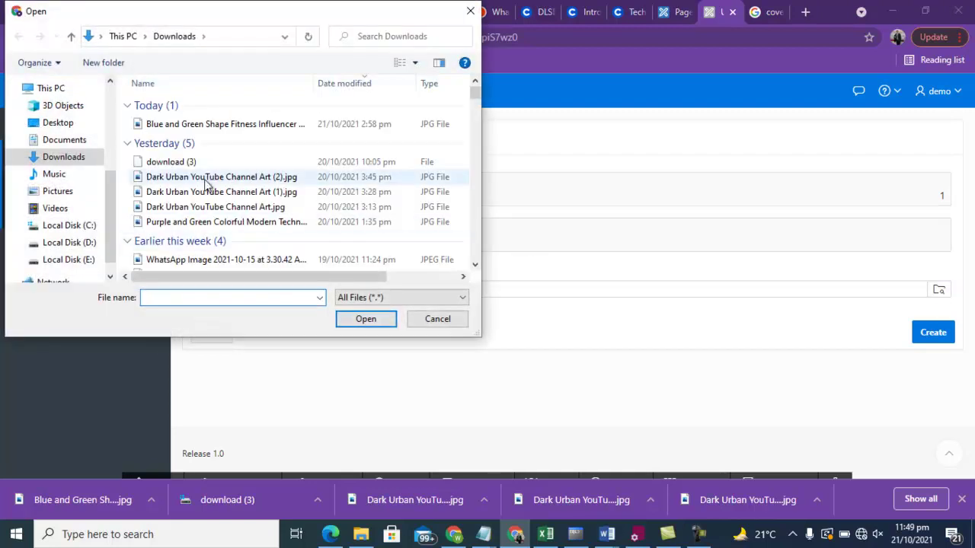
pyautogui.click(61, 124)
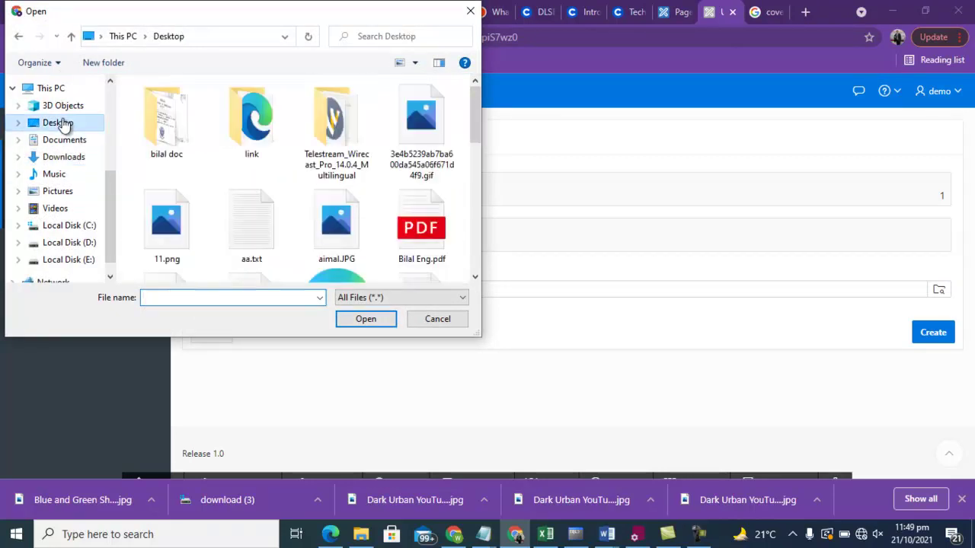
pyautogui.click(251, 138)
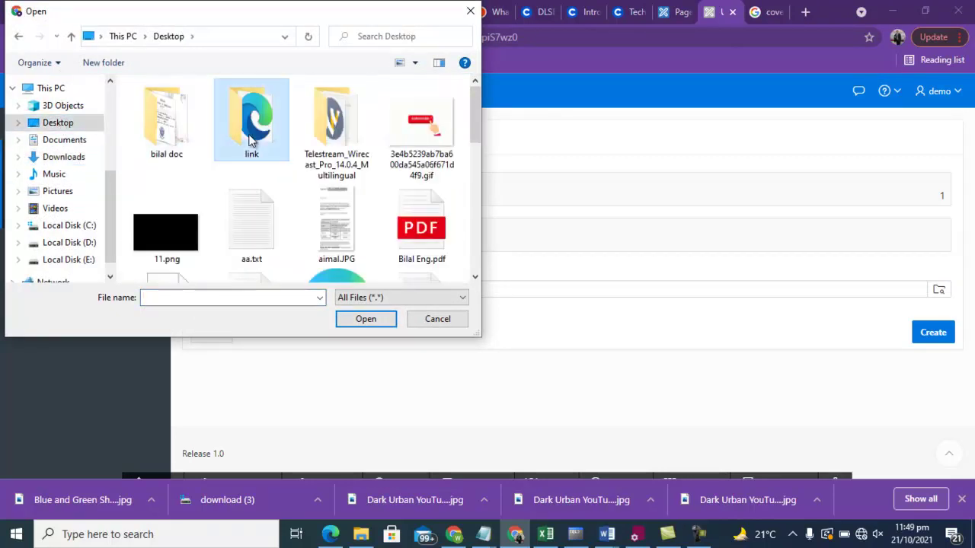
pyautogui.write('pp.jfif')
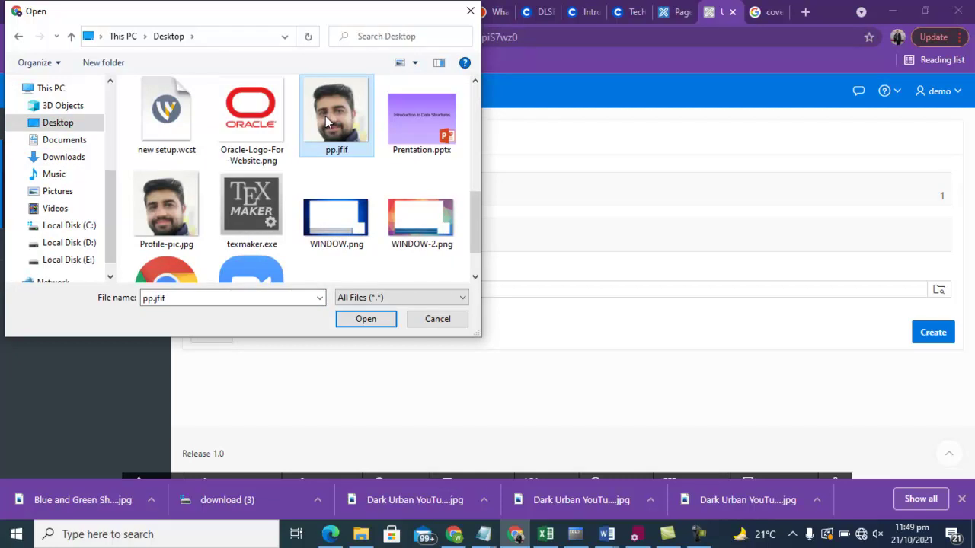
pyautogui.doubleClick(328, 122)
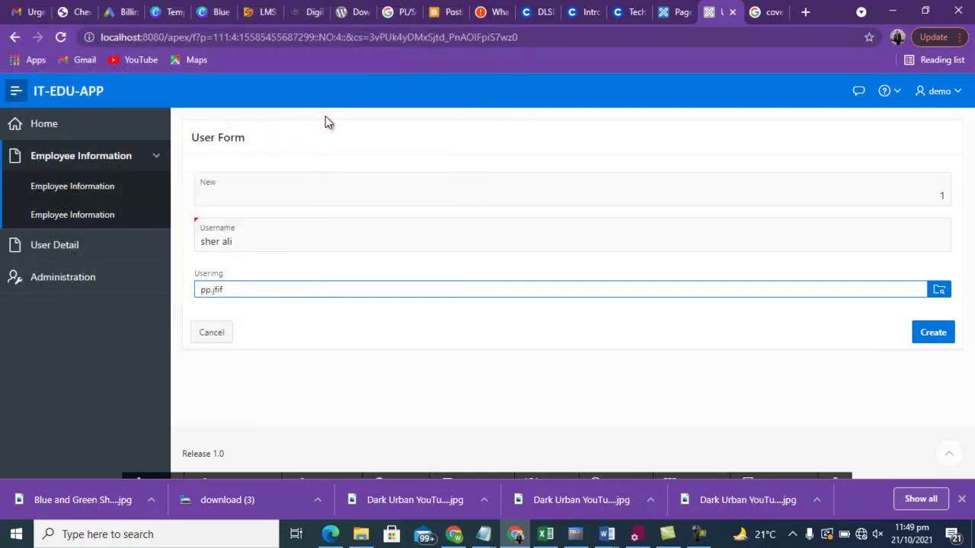
pyautogui.click(939, 335)
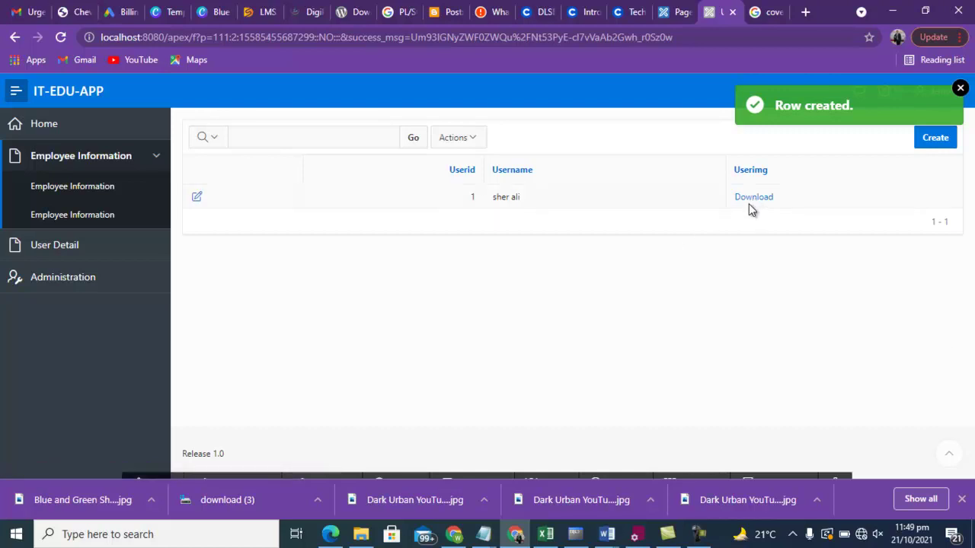
# Change the type of the USERIMG column in the User Detail page's Report 1 to Display Image and save the page
pyautogui.click(673, 13)
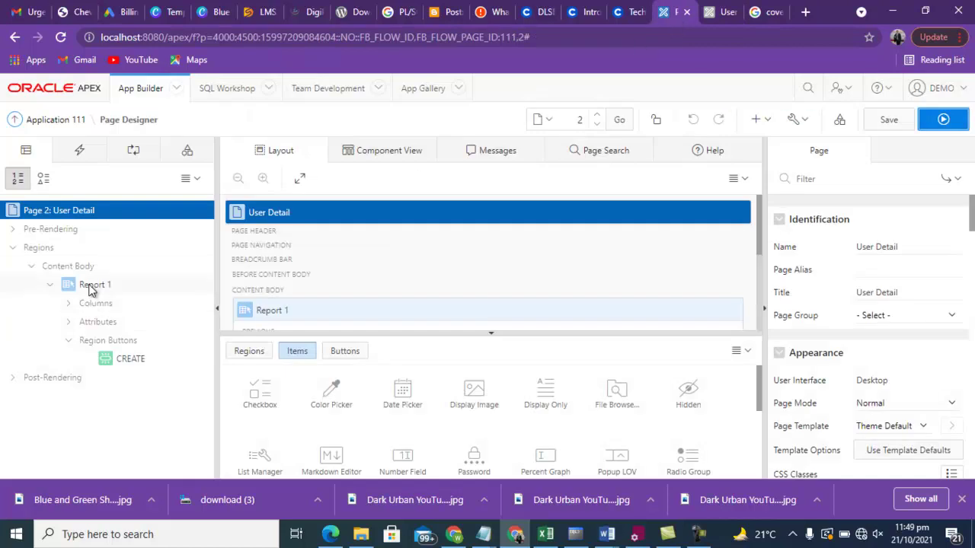
pyautogui.click(68, 304)
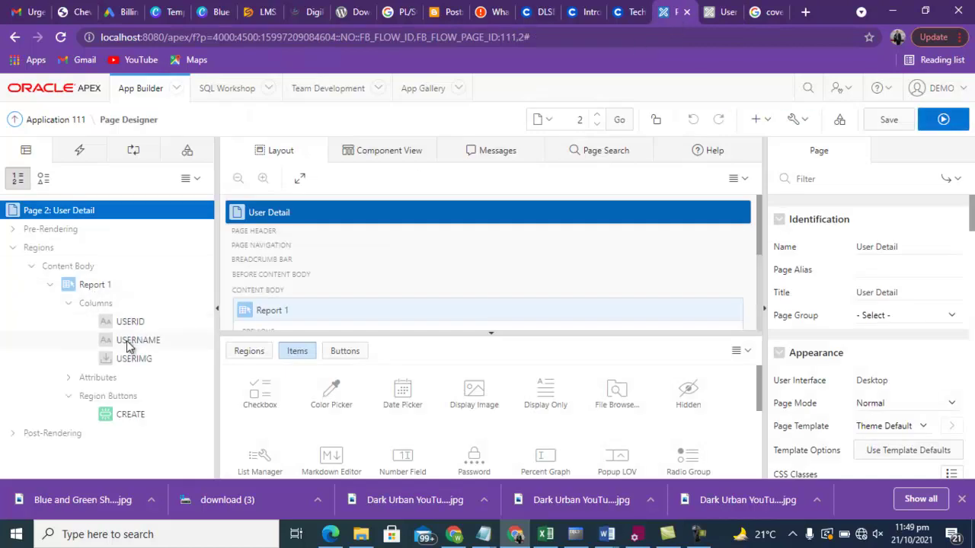
pyautogui.click(131, 363)
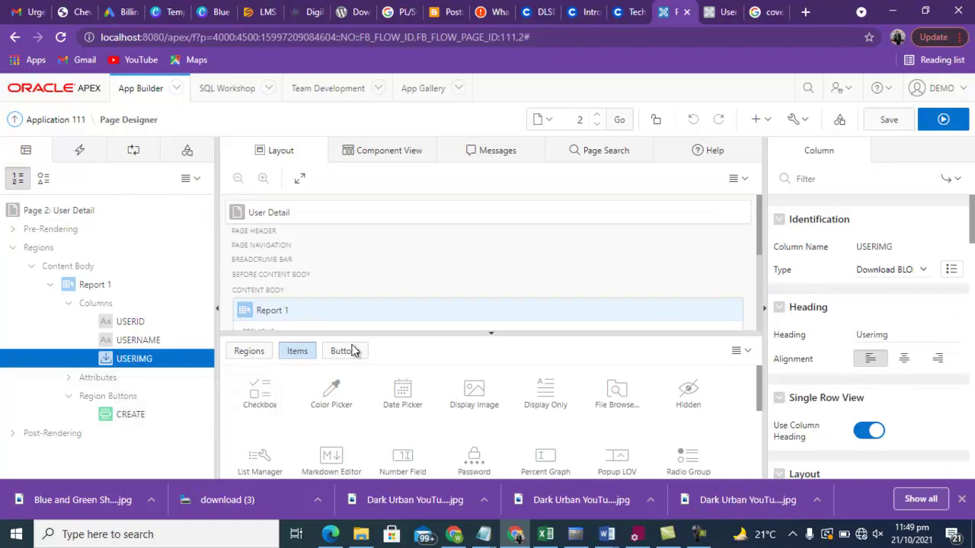
pyautogui.click(922, 271)
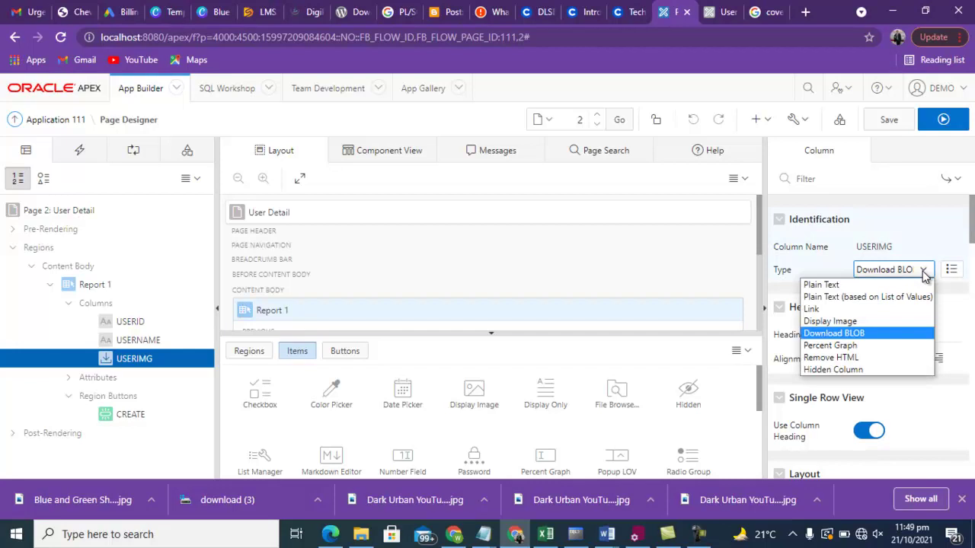
pyautogui.click(841, 325)
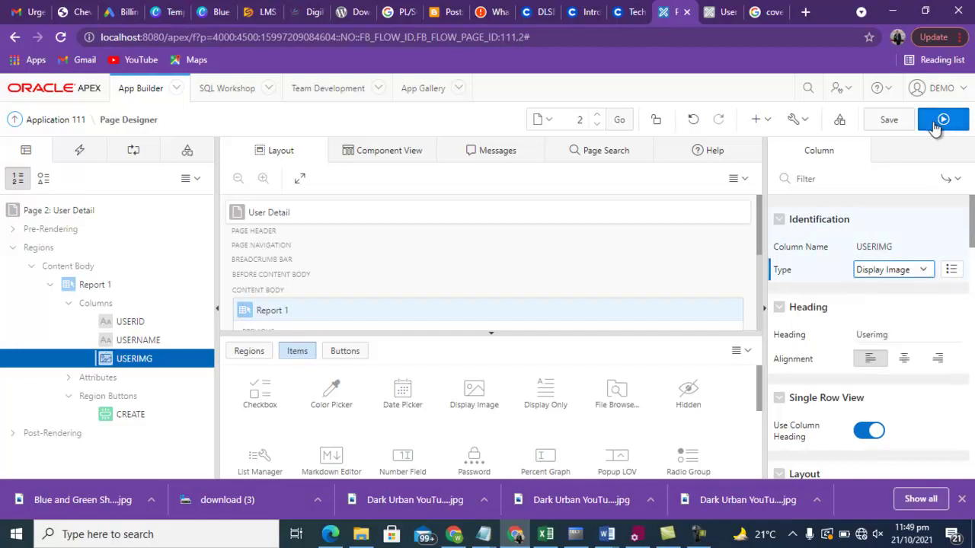
pyautogui.click(888, 121)
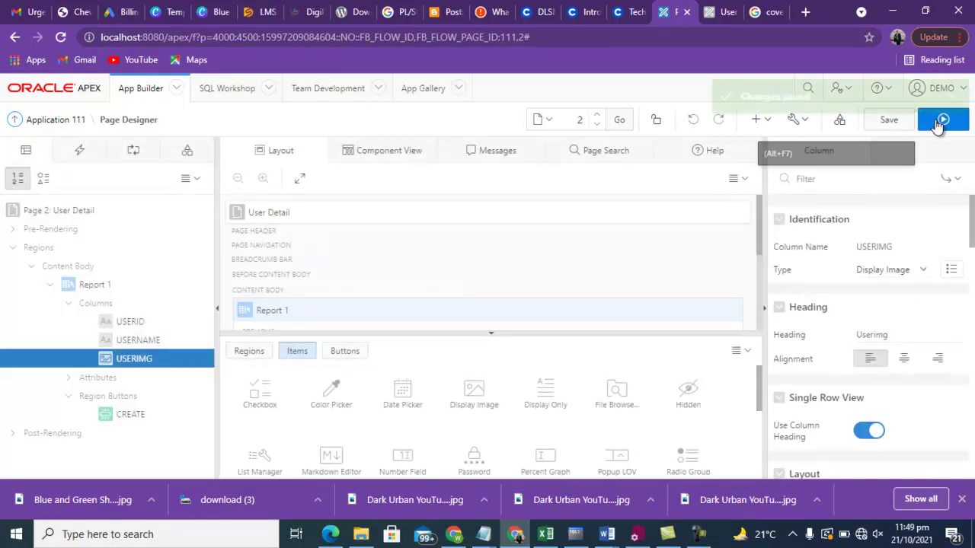
# Run the User Detail page and examine how the Userimg column renders the uploaded picture
pyautogui.click(938, 124)
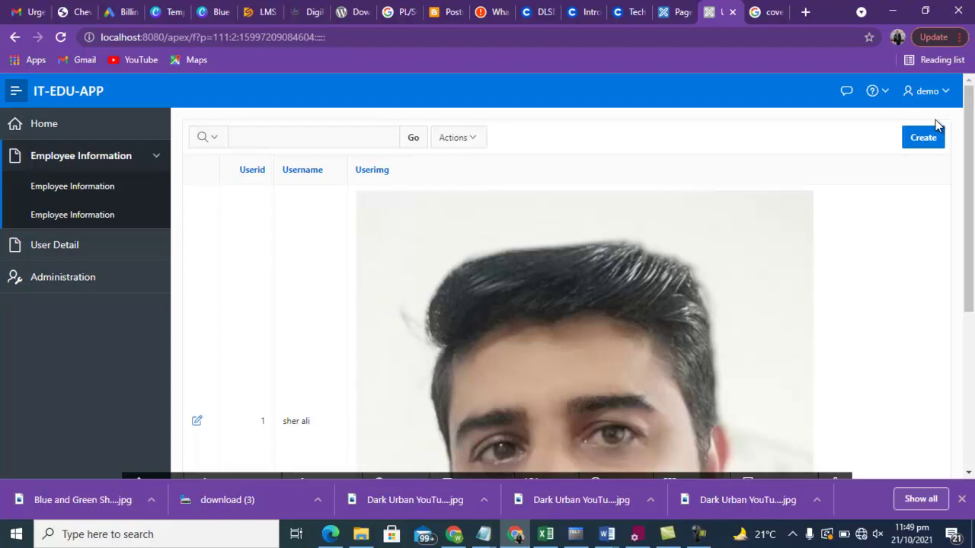
pyautogui.scroll(-1, 970, 175)
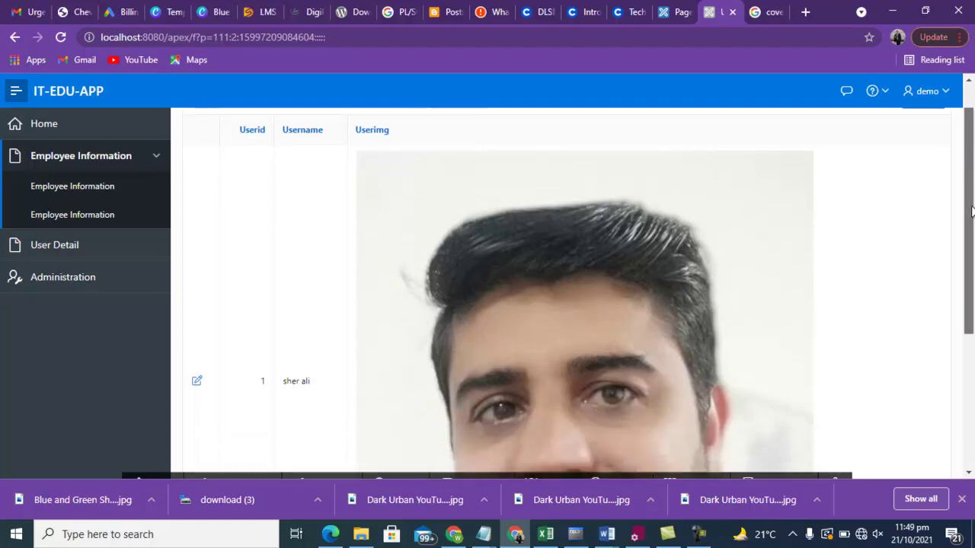
pyautogui.scroll(-1, 972, 255)
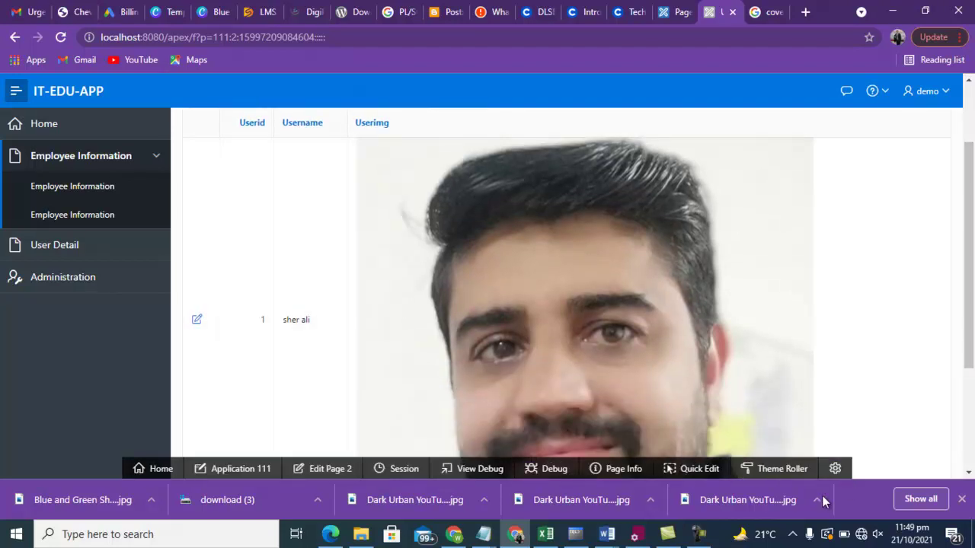
pyautogui.click(698, 534)
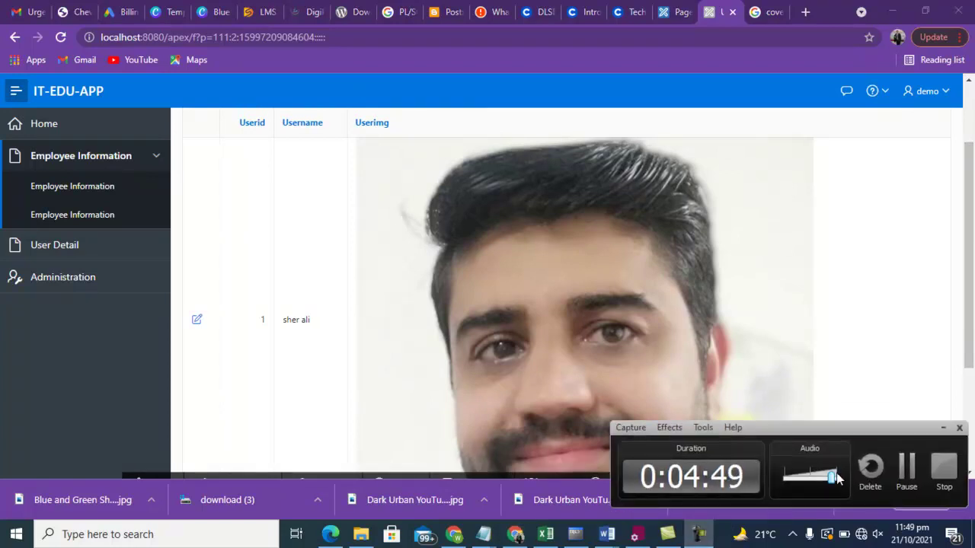
pyautogui.click(918, 477)
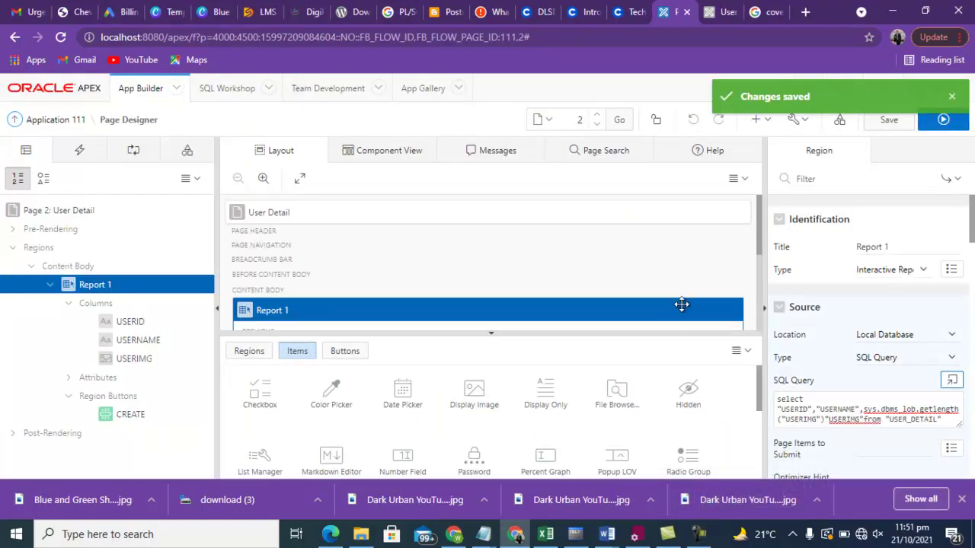